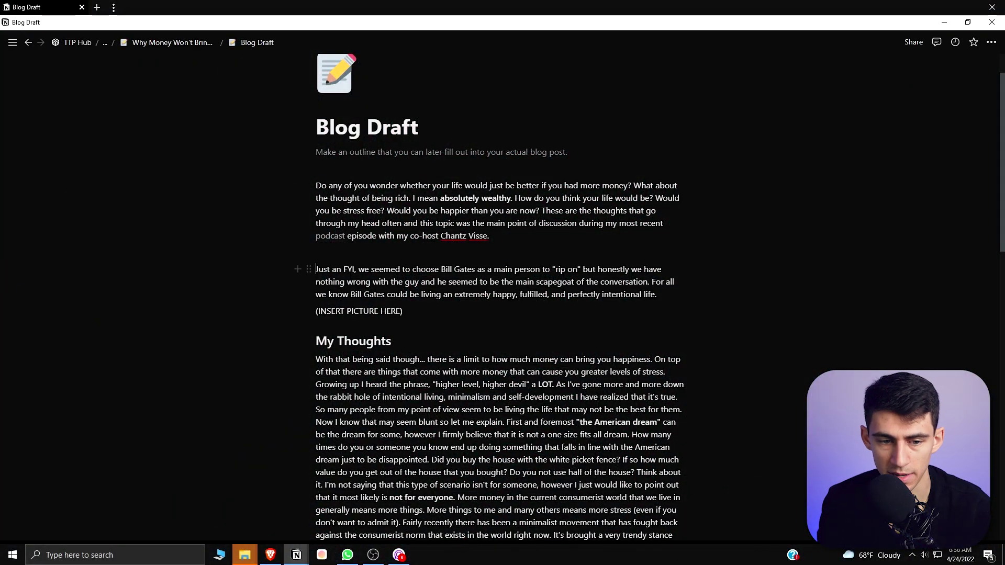
Copy a link to the 'Just an FYI' paragraph and add a to-do 'Say a few things' below the opening paragraph
{"action": "left_click", "coordinate": [308, 270]}
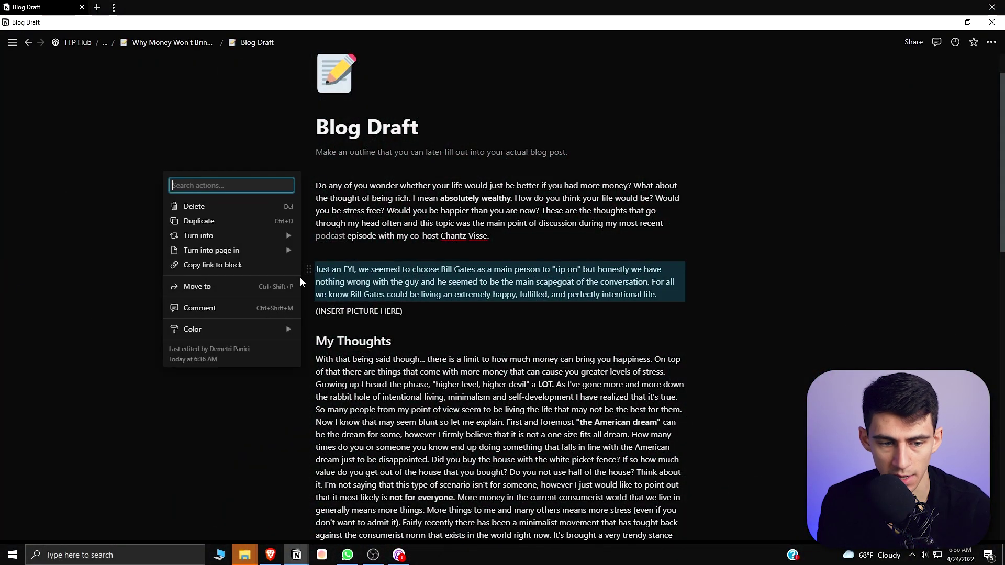
{"action": "left_click", "coordinate": [213, 265]}
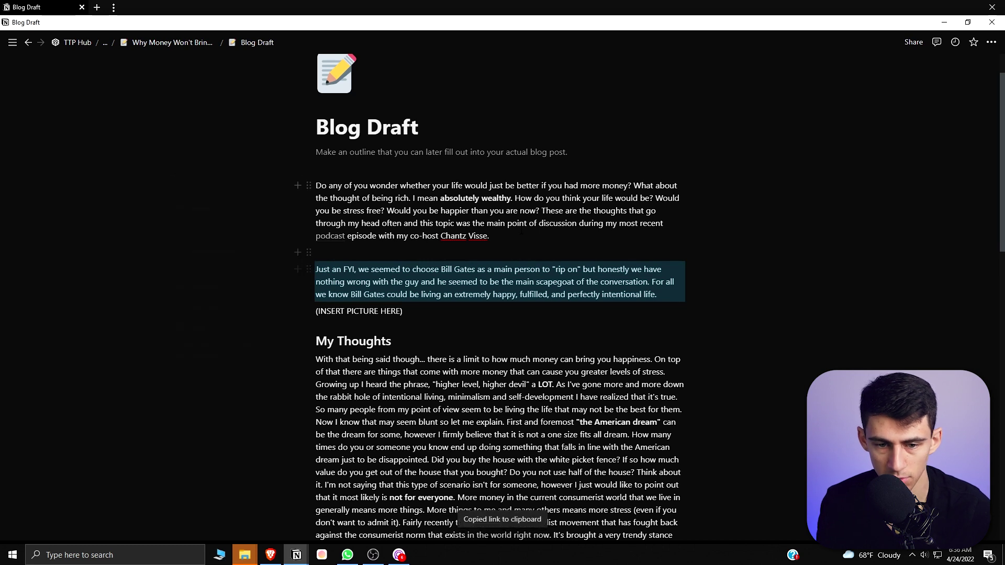
{"action": "left_click", "coordinate": [556, 234]}
{"action": "key", "text": "Return"}
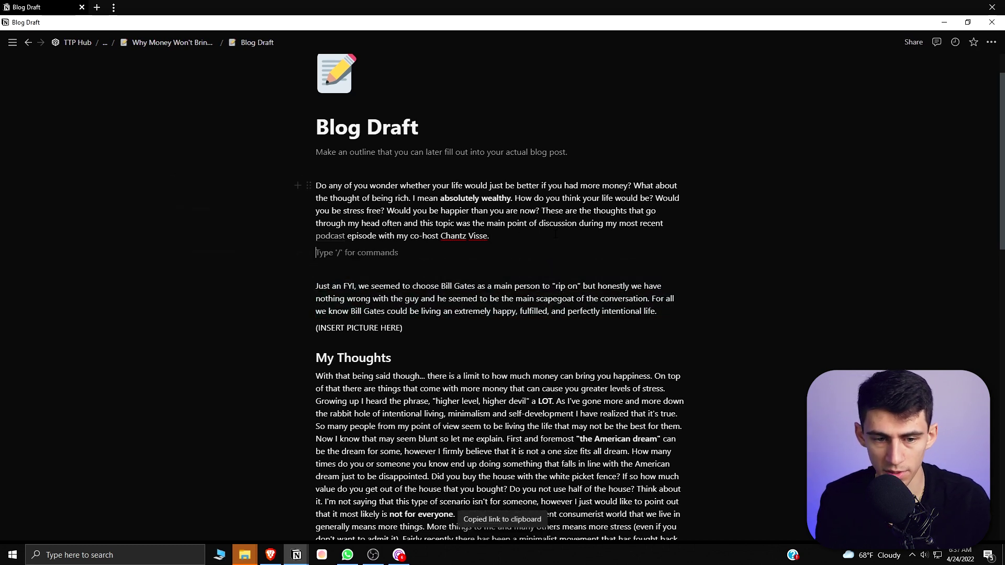
{"action": "type", "text": "/todo"}
{"action": "key", "text": "Return"}
{"action": "type", "text": "Say a few things"}
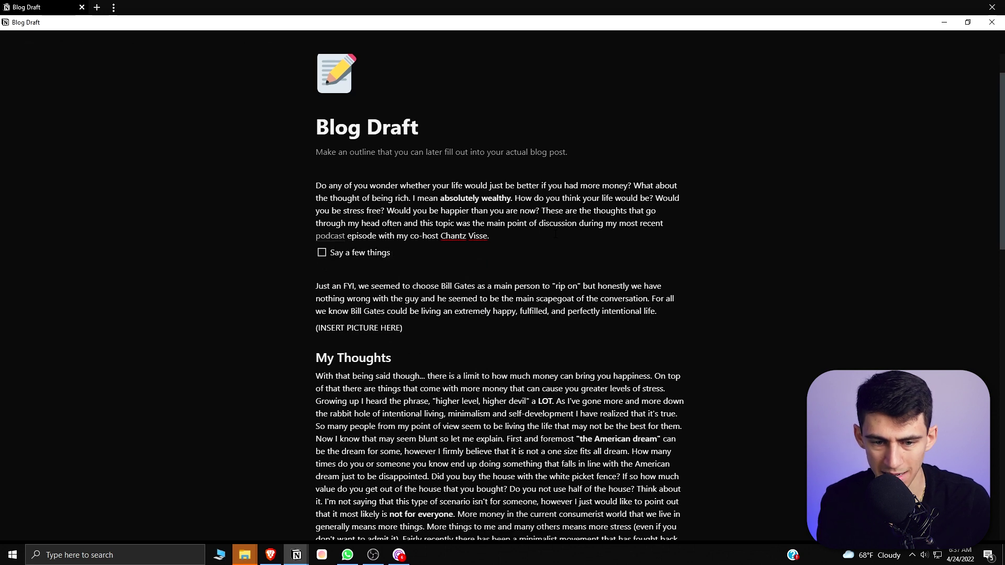
Paste the paragraph link into the to-do as a block mention and follow it to the paragraph
{"action": "key", "text": "ctrl+v"}
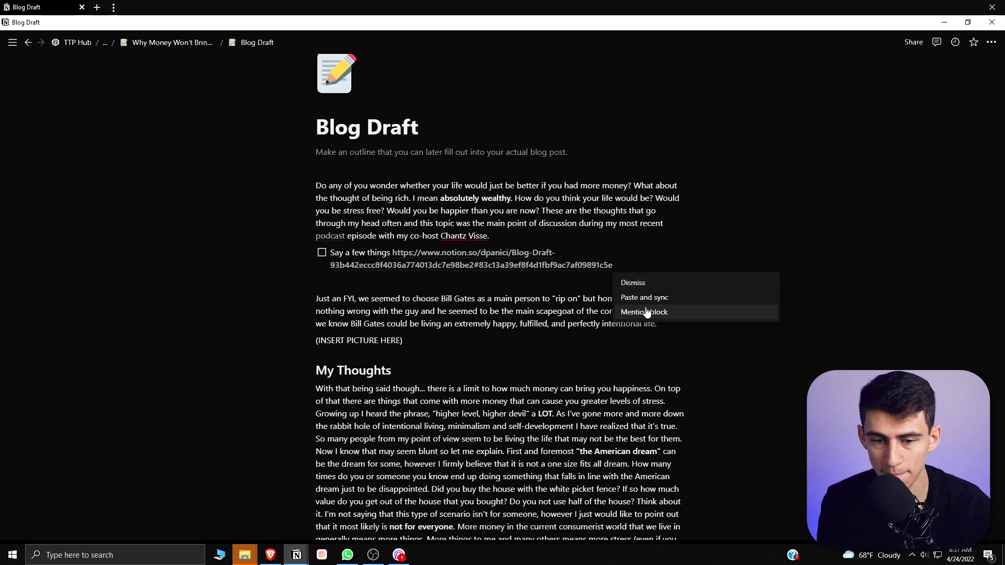
{"action": "left_click", "coordinate": [646, 311]}
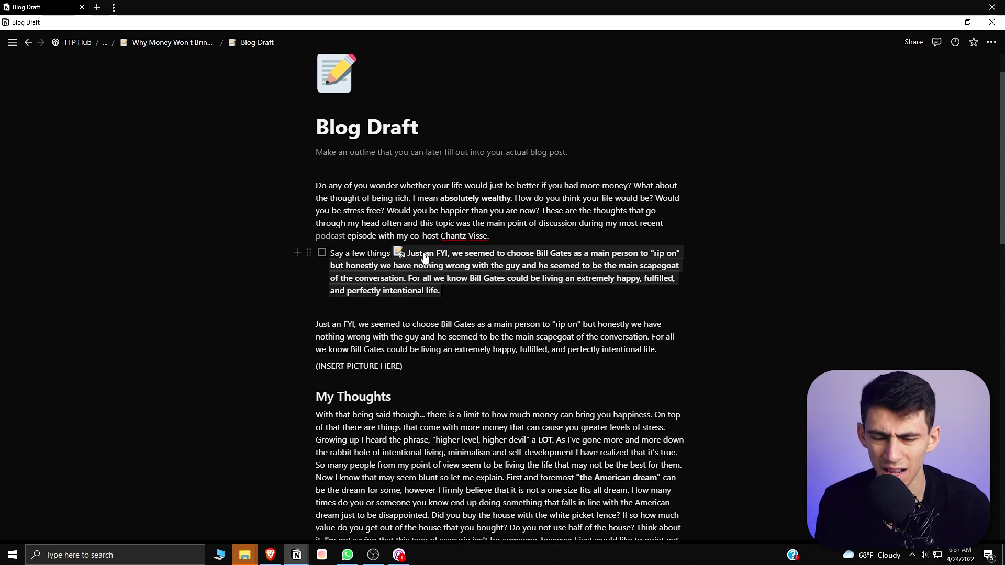
{"action": "left_click", "coordinate": [455, 299]}
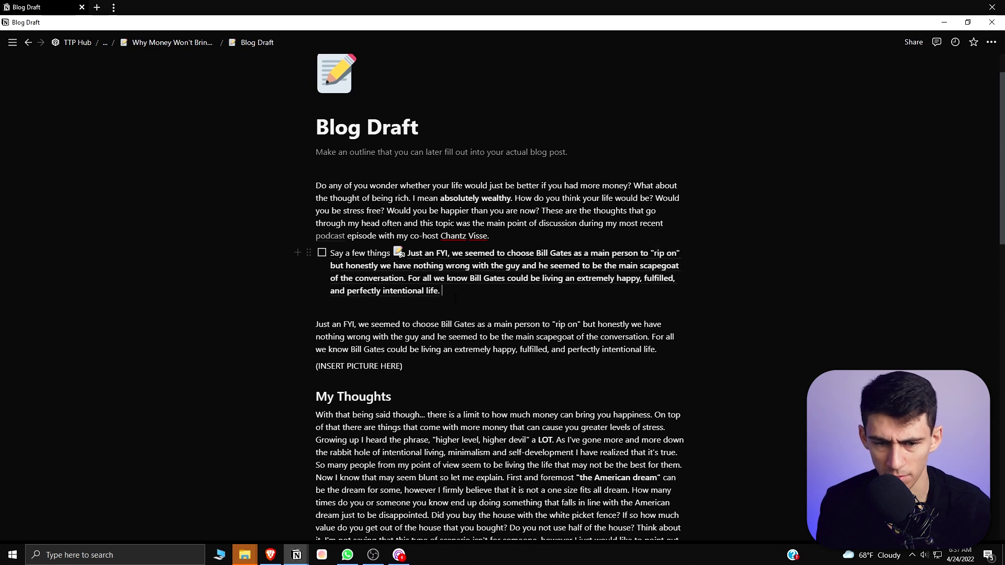
{"action": "left_click", "coordinate": [461, 276]}
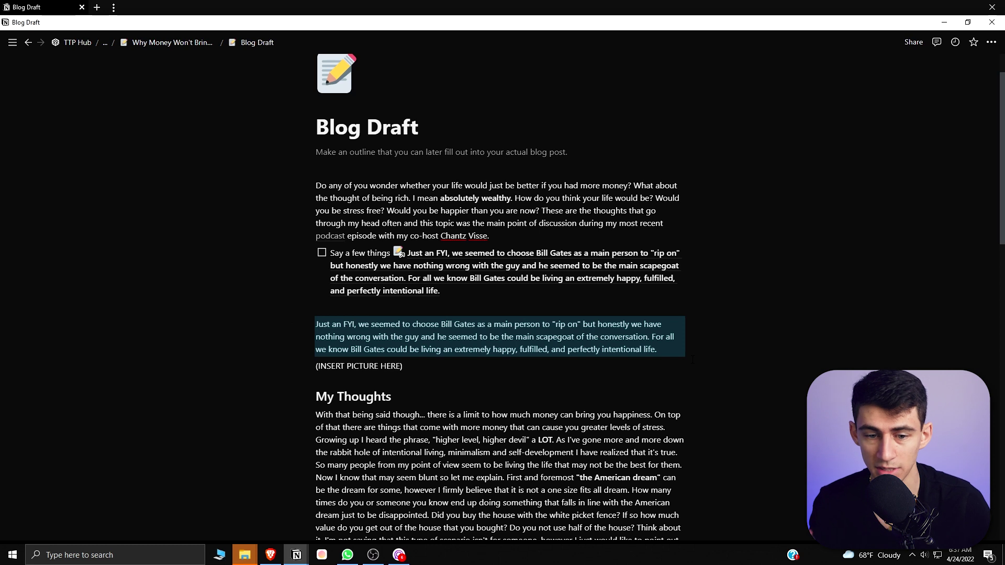
Paste a block mention of the 'Just an FYI' paragraph into the other Blog Draft page's to-do
{"action": "scroll", "coordinate": [692, 360], "scroll_direction": "up", "scroll_amount": 1}
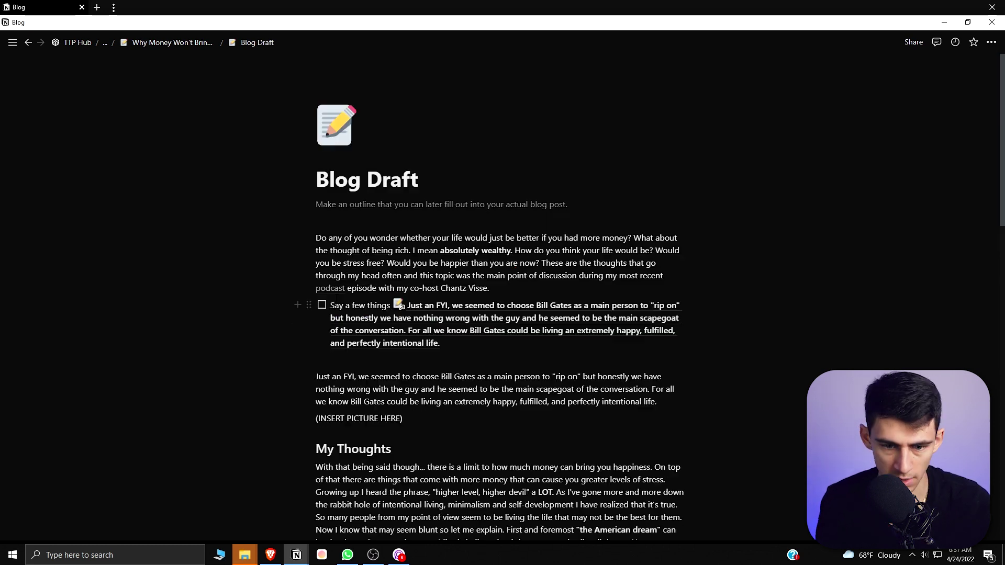
{"action": "left_click", "coordinate": [307, 377]}
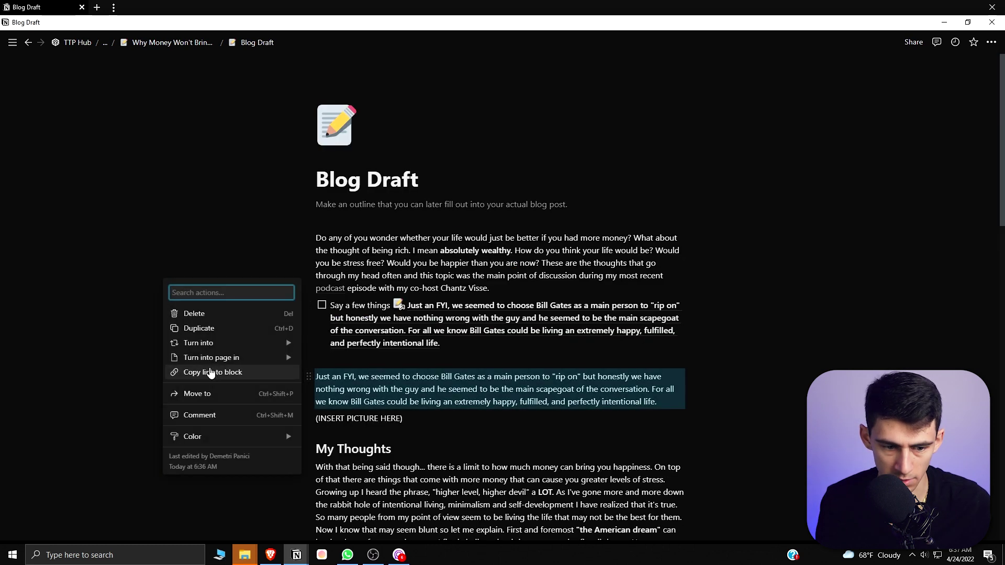
{"action": "left_click", "coordinate": [212, 373]}
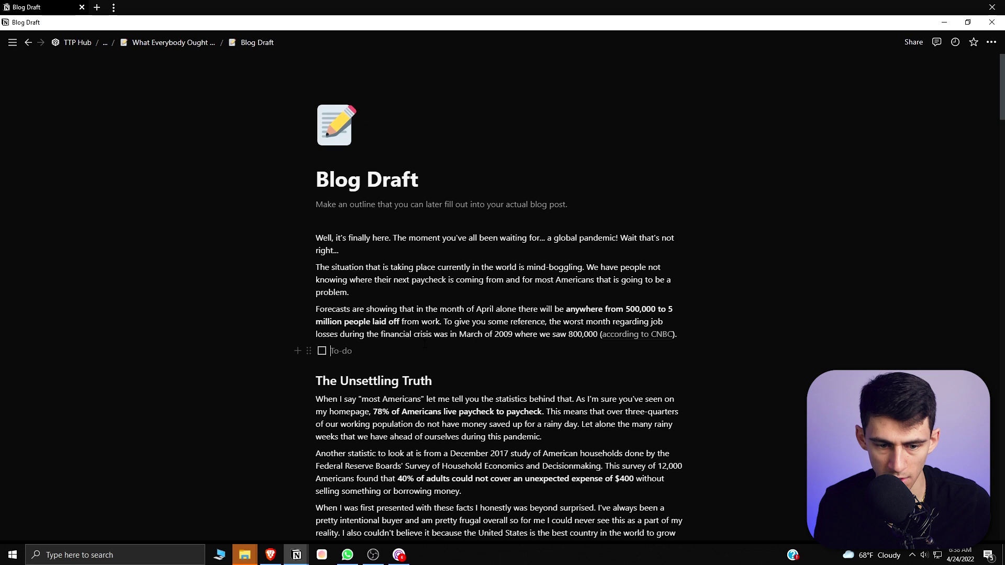
{"action": "key", "text": "ctrl+v"}
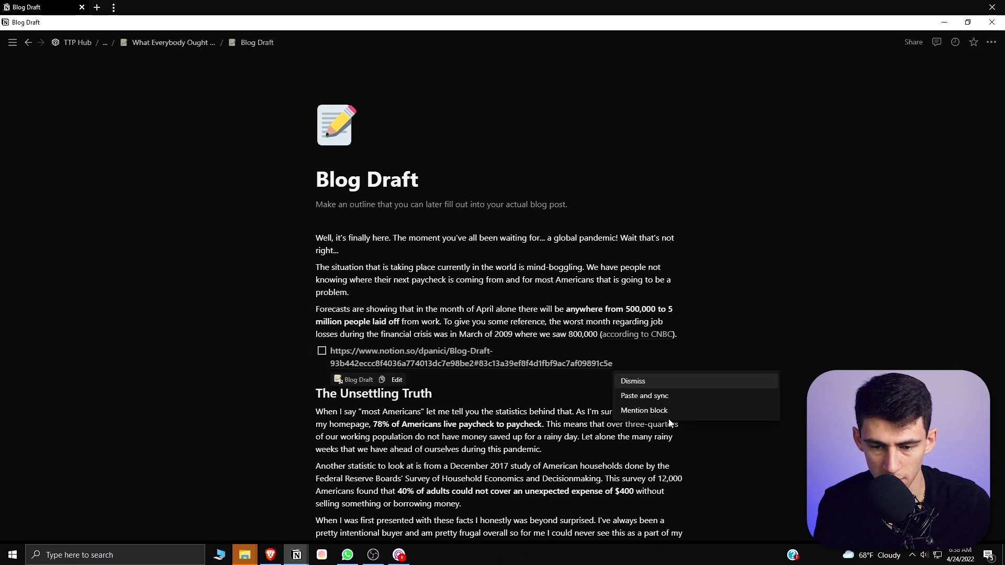
{"action": "left_click", "coordinate": [665, 412]}
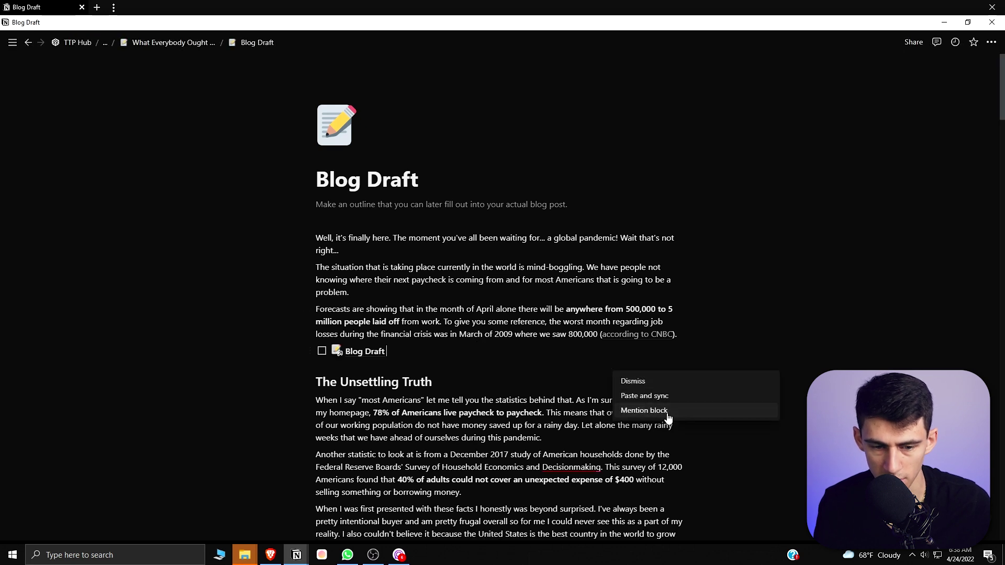
{"action": "left_click", "coordinate": [349, 355]}
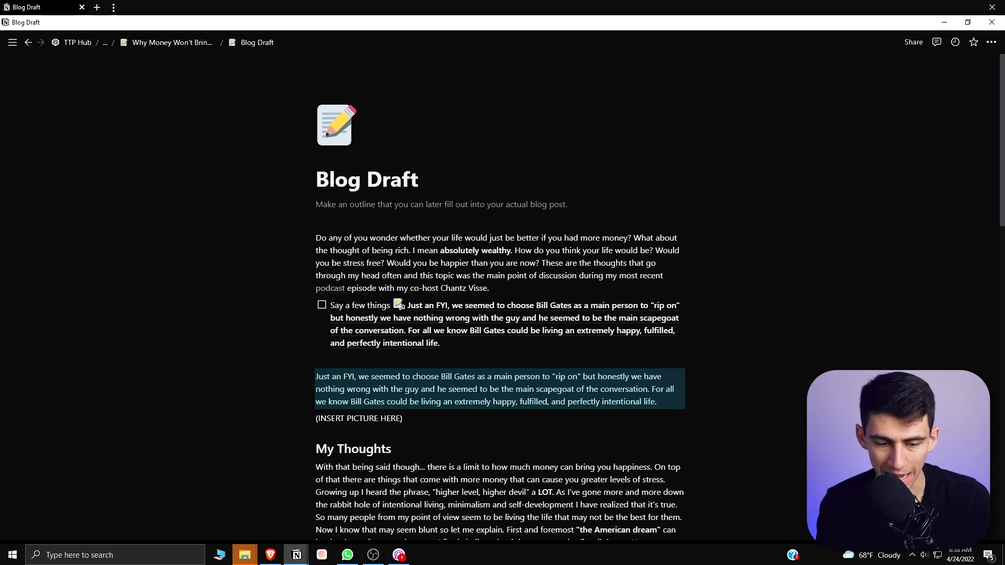
{"action": "scroll", "coordinate": [349, 352], "scroll_direction": "down", "scroll_amount": 1}
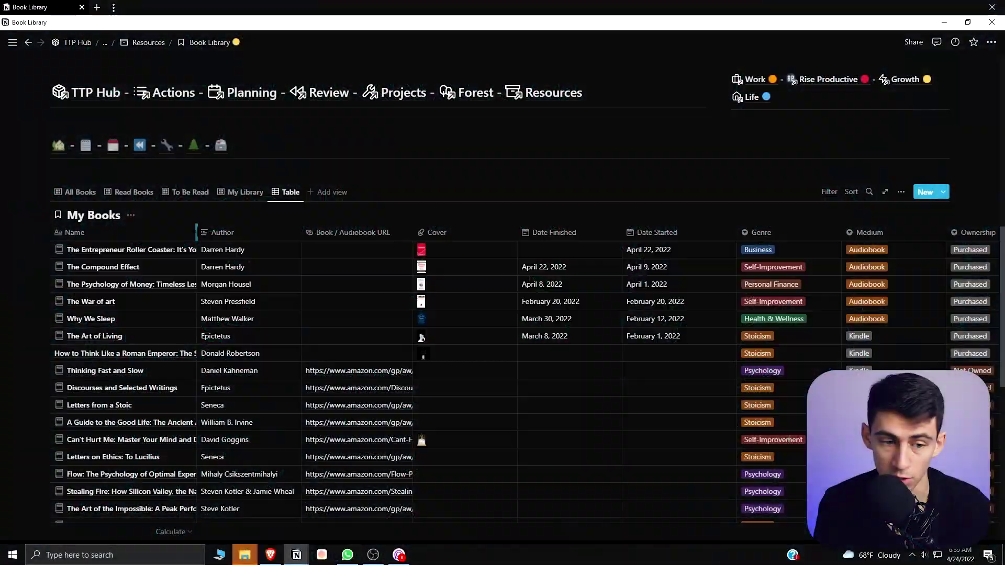
Resize the Name, Date Started and Book / Audiobook URL columns so Genre and Medium show
{"action": "double_click", "coordinate": [196, 232]}
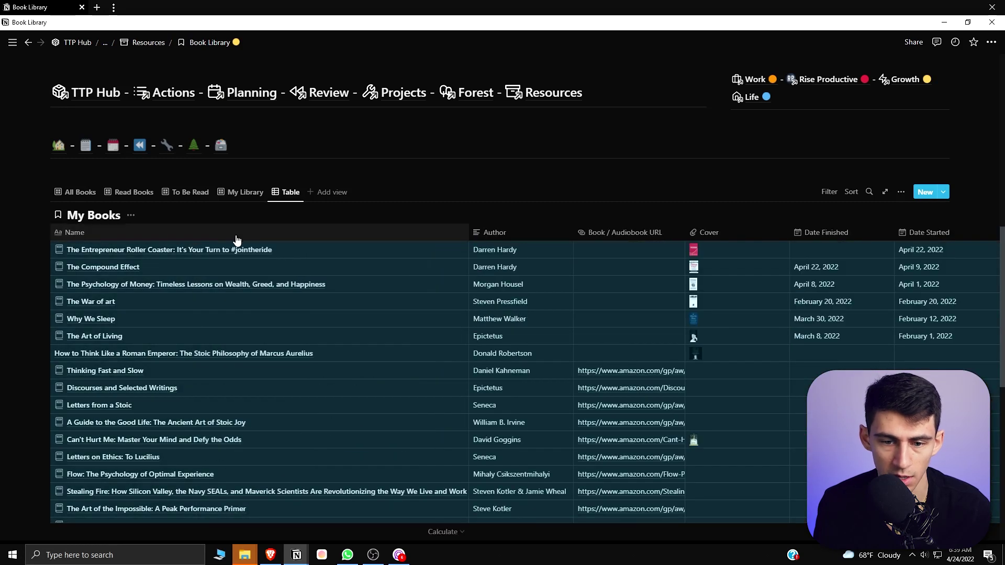
{"action": "left_click", "coordinate": [400, 241]}
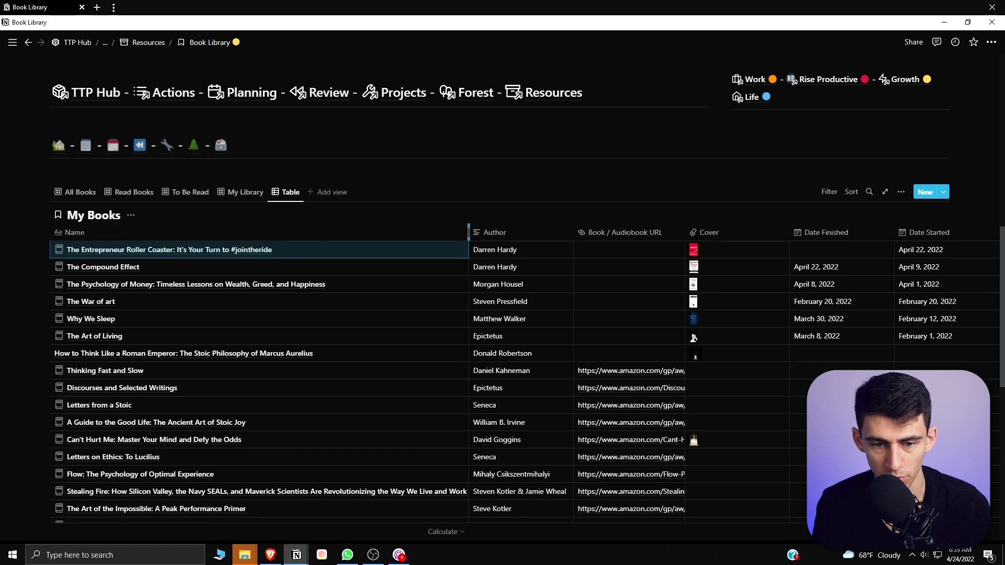
{"action": "scroll", "coordinate": [425, 390], "scroll_direction": "down", "scroll_amount": 2}
{"action": "scroll", "coordinate": [396, 240], "scroll_direction": "up", "scroll_amount": 1}
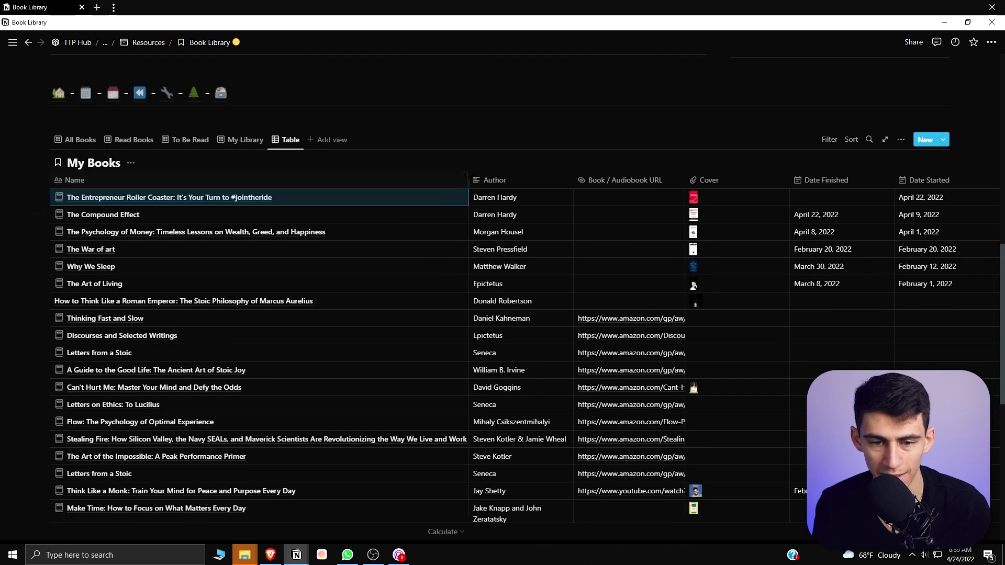
{"action": "left_click_drag", "start_coordinate": [468, 181], "coordinate": [324, 180]}
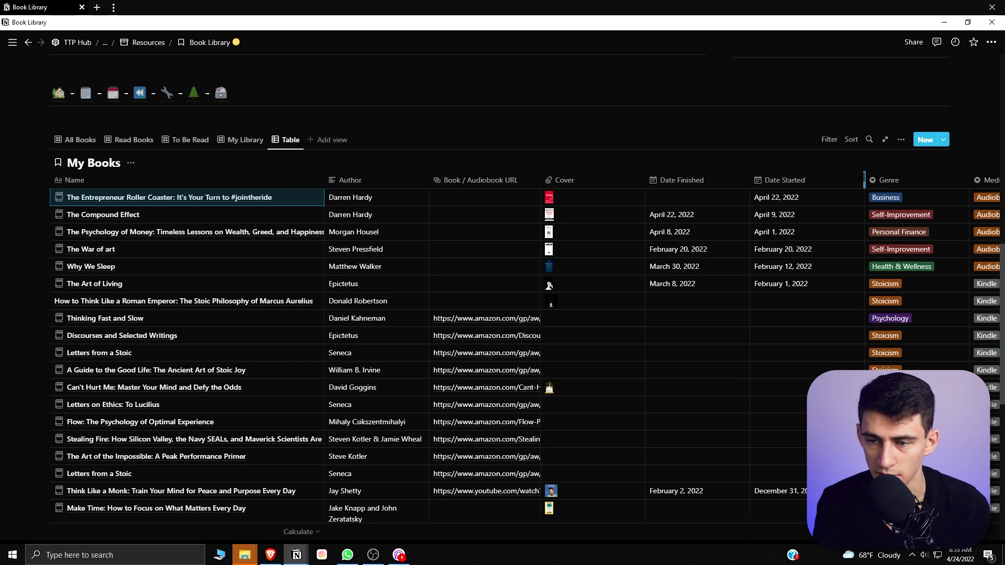
{"action": "left_click_drag", "start_coordinate": [865, 180], "coordinate": [815, 179]}
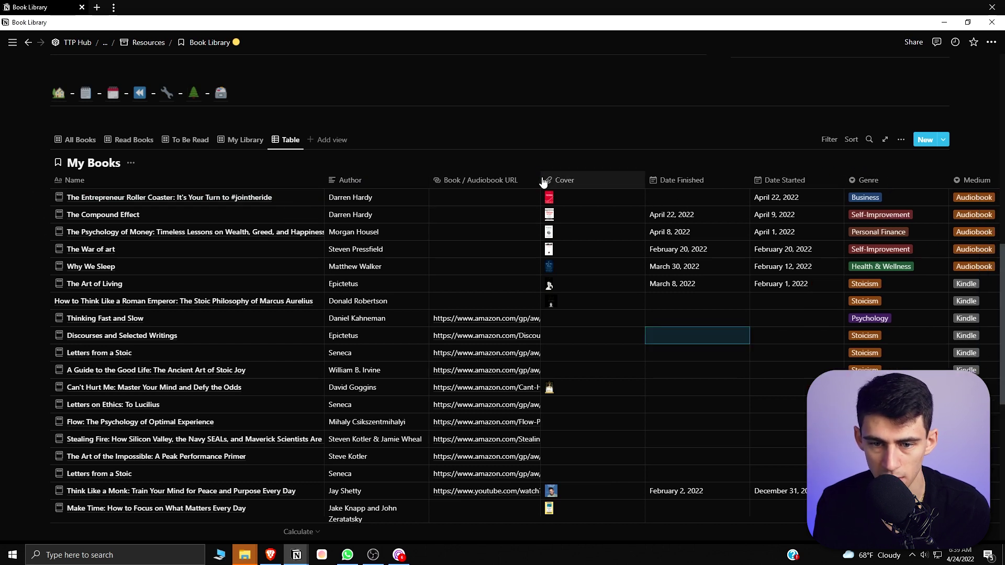
{"action": "left_click_drag", "start_coordinate": [541, 180], "coordinate": [848, 179]}
{"action": "scroll", "coordinate": [780, 256], "scroll_direction": "down", "scroll_amount": 1}
{"action": "left_click_drag", "start_coordinate": [848, 127], "coordinate": [537, 131]}
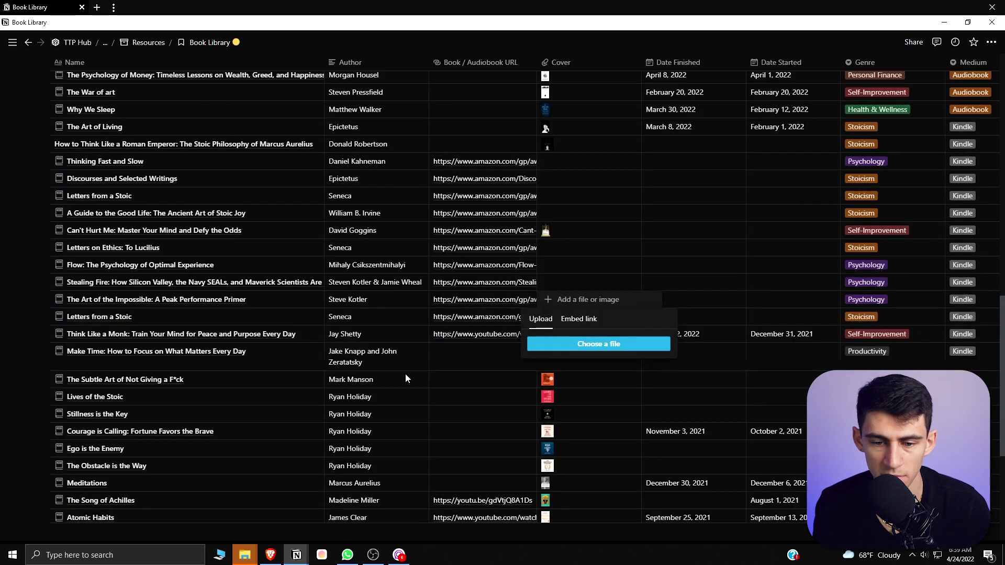
Edit the last row's name 'The 4-Hour Work Week', deleting its final letter
{"action": "left_click", "coordinate": [405, 374]}
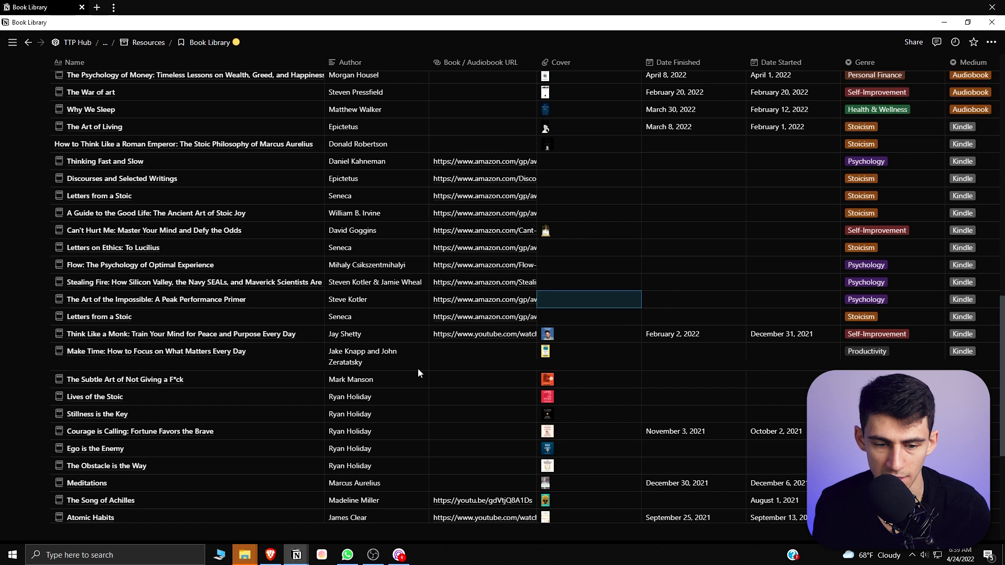
{"action": "scroll", "coordinate": [418, 369], "scroll_direction": "down", "scroll_amount": 5}
{"action": "left_click", "coordinate": [262, 332]}
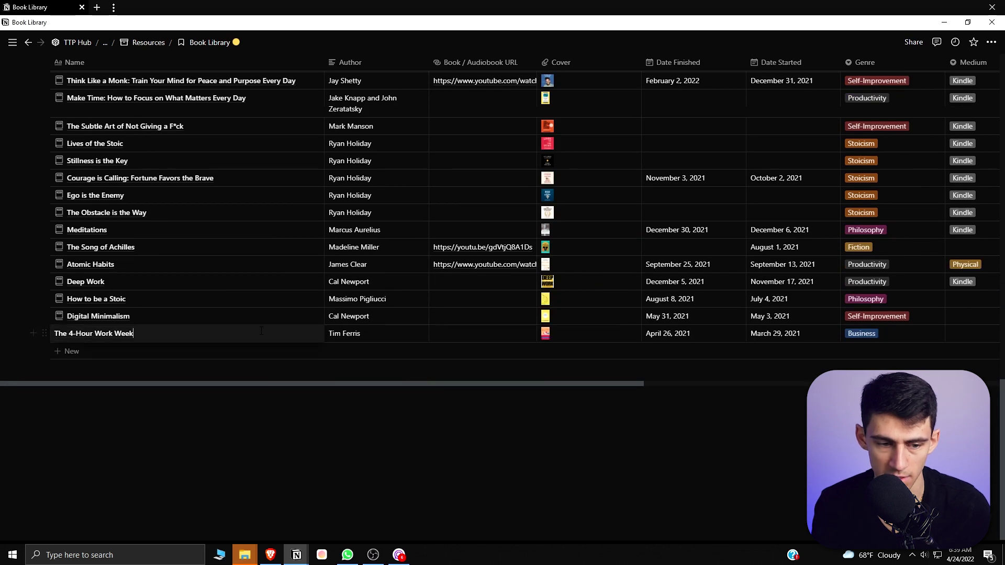
{"action": "key", "text": "BackSpace"}
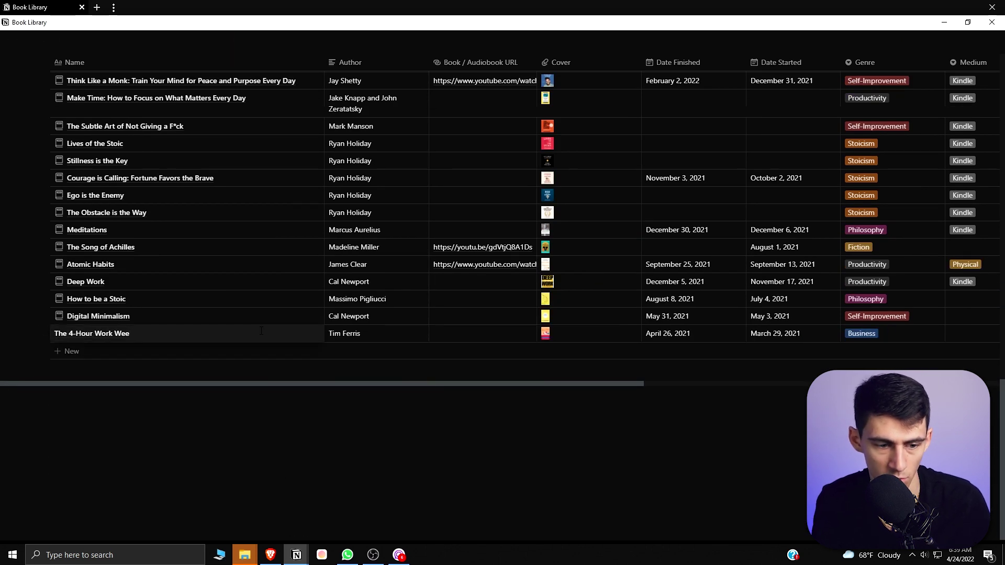
{"action": "left_click", "coordinate": [182, 348]}
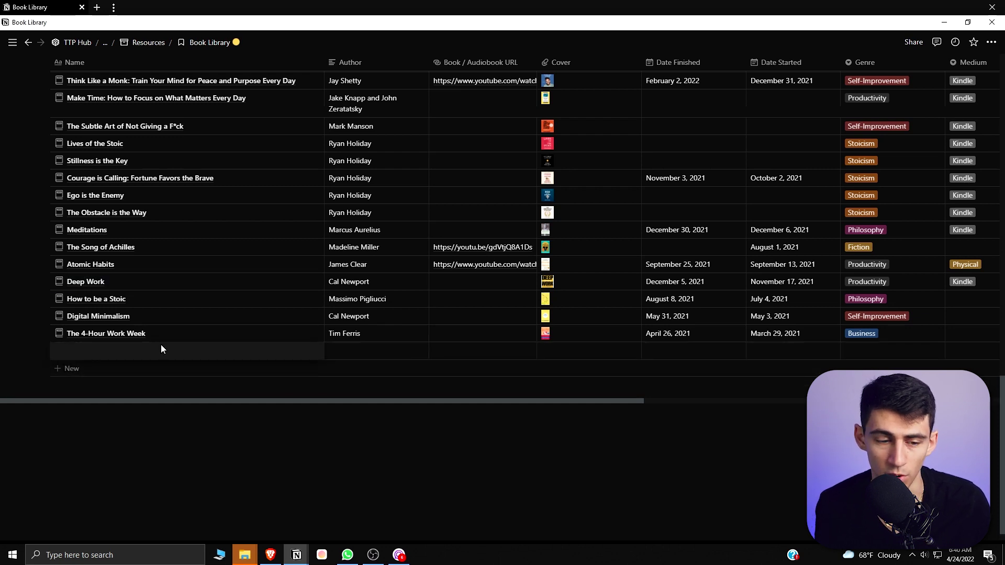
Discard the empty table row and place the OneDrive File Explorer window beside the task page
{"action": "key", "text": "Escape"}
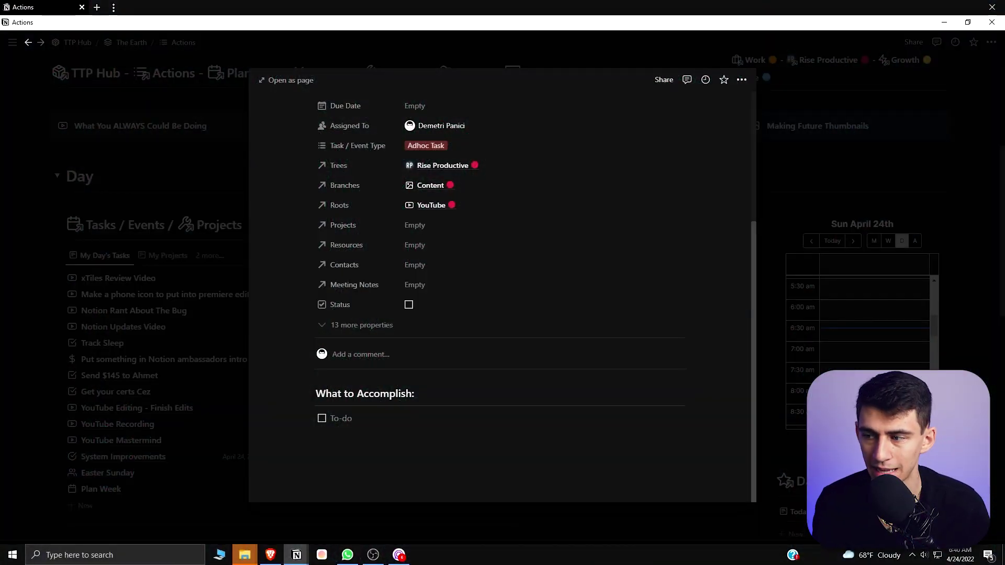
{"action": "left_click_drag", "start_coordinate": [1004, 121], "coordinate": [740, 49]}
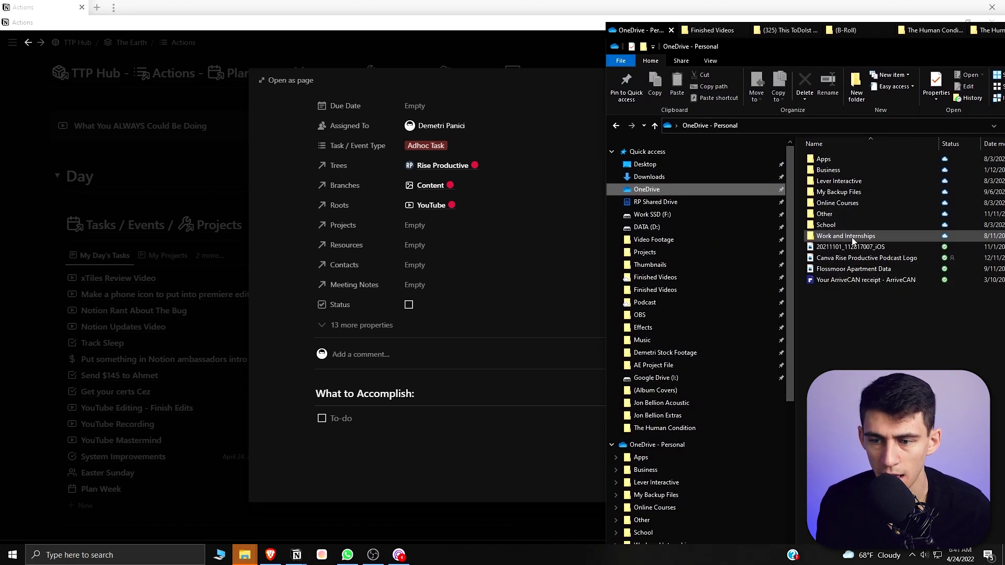
Share Canva Rise Productive Podcast Logo.png as anyone-can-edit and paste its link into the Notion to-do
{"action": "right_click", "coordinate": [843, 257]}
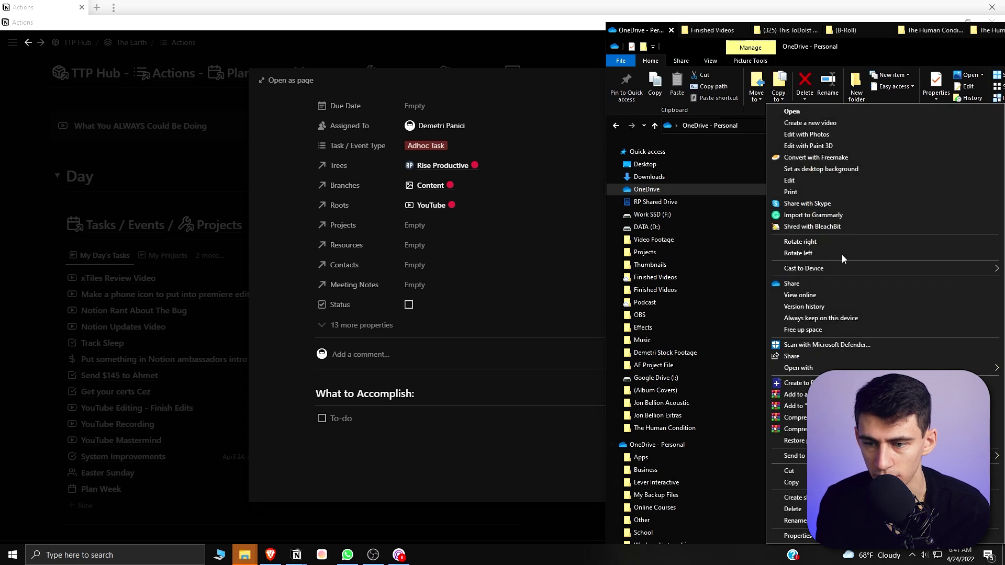
{"action": "left_click", "coordinate": [791, 283]}
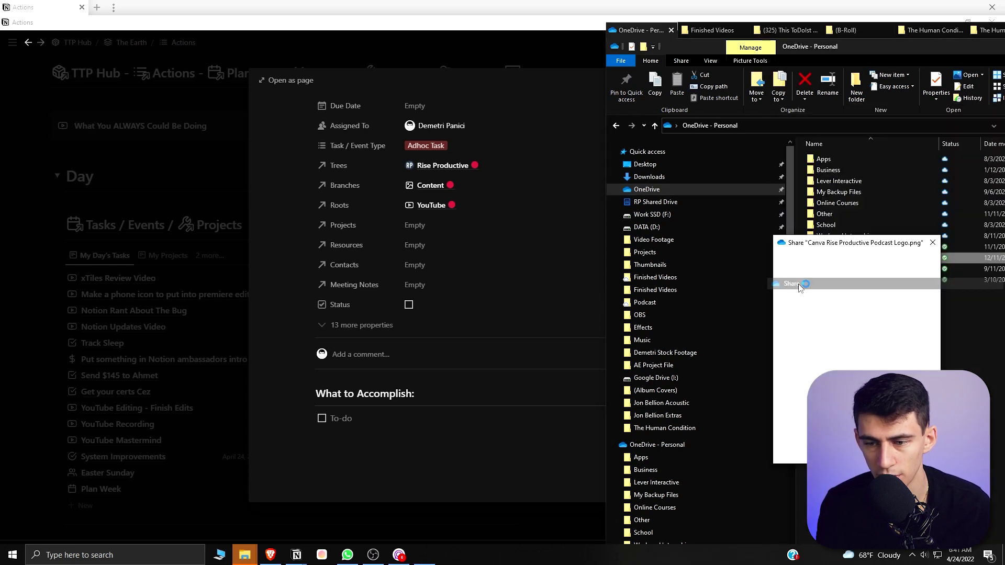
{"action": "left_click", "coordinate": [745, 239]}
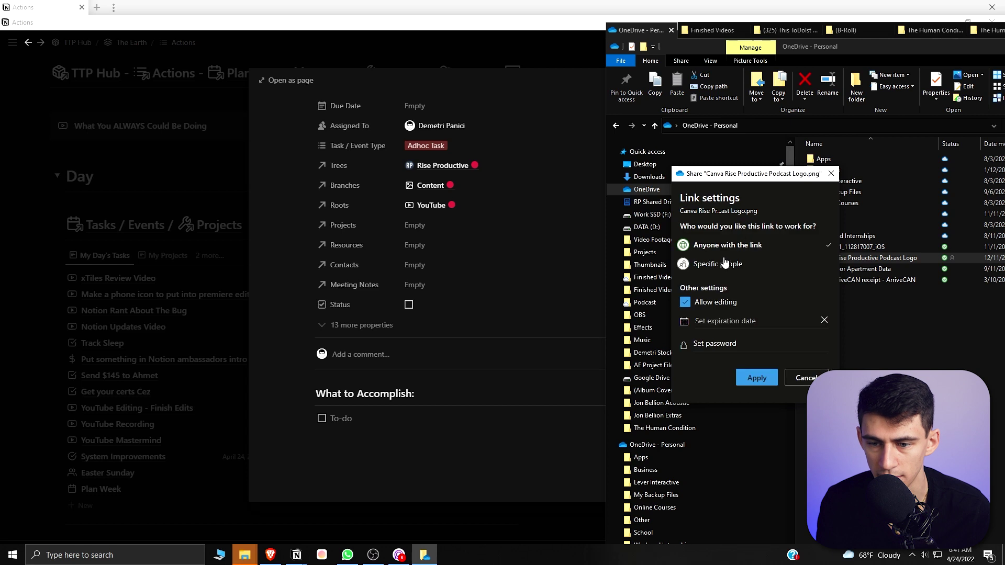
{"action": "left_click", "coordinate": [757, 378]}
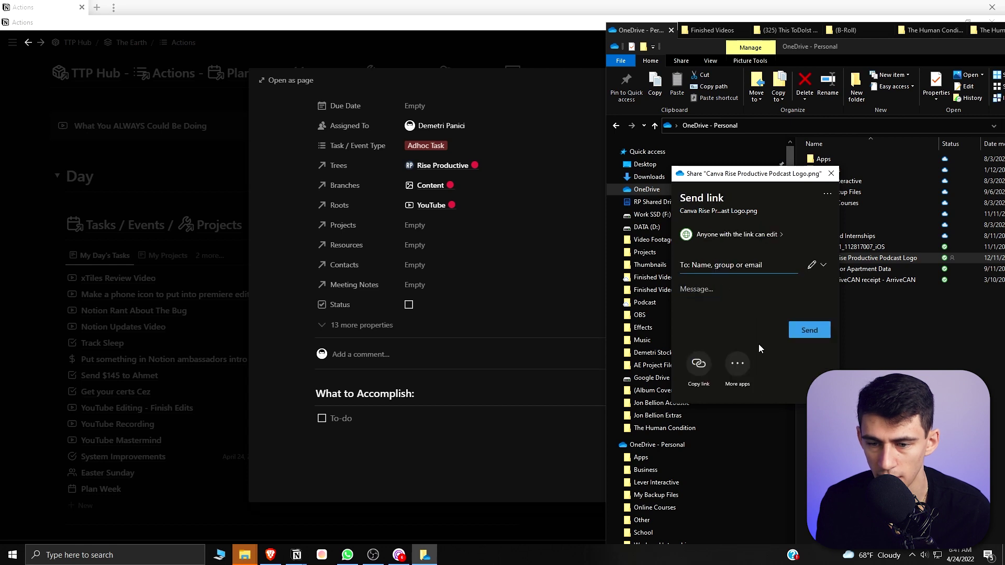
{"action": "left_click", "coordinate": [696, 365]}
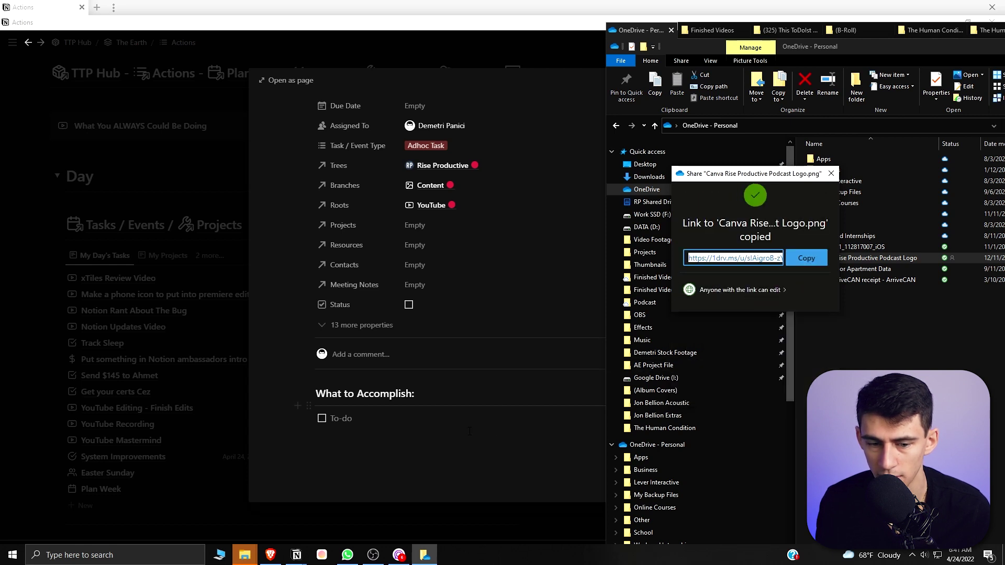
{"action": "left_click", "coordinate": [405, 418]}
{"action": "key", "text": "ctrl+v"}
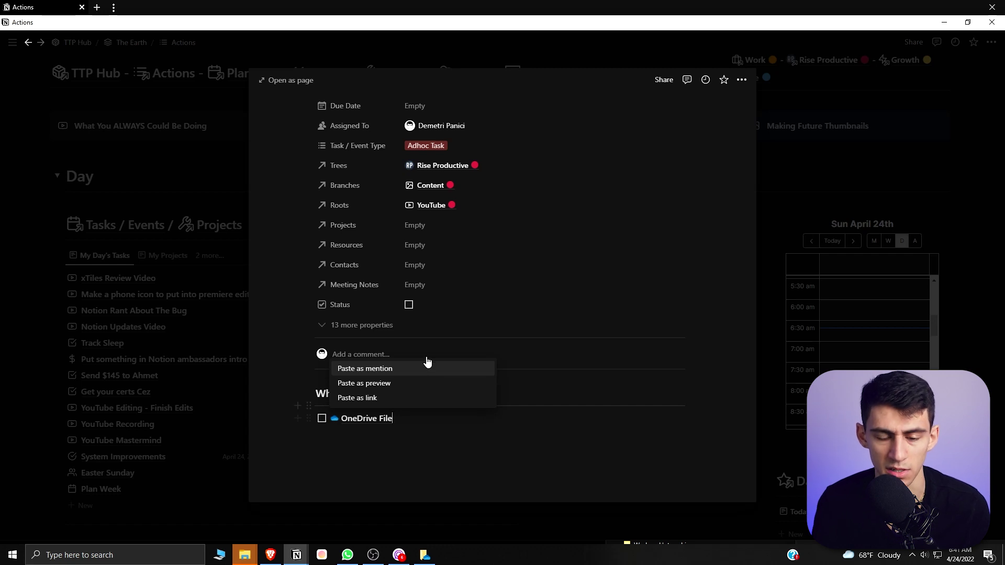
Show the pasted logo link as a preview, connect it to OneDrive and update it
{"action": "left_click", "coordinate": [368, 384]}
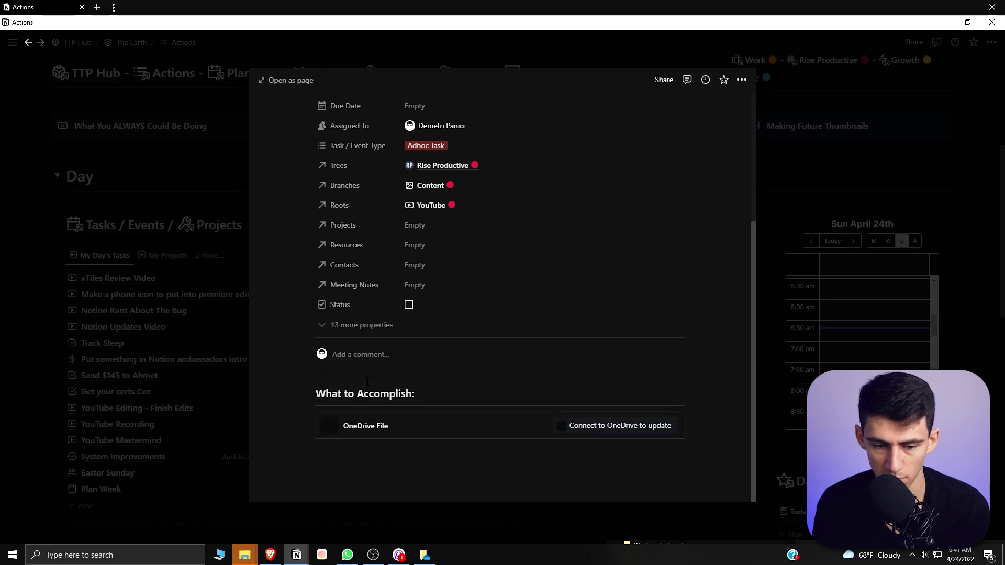
{"action": "left_click", "coordinate": [615, 435]}
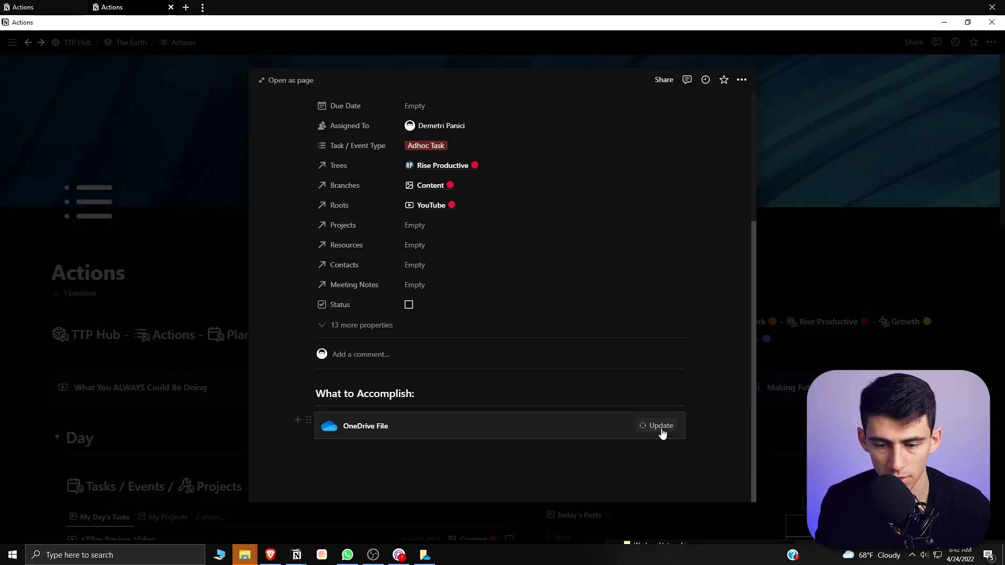
{"action": "left_click", "coordinate": [665, 431]}
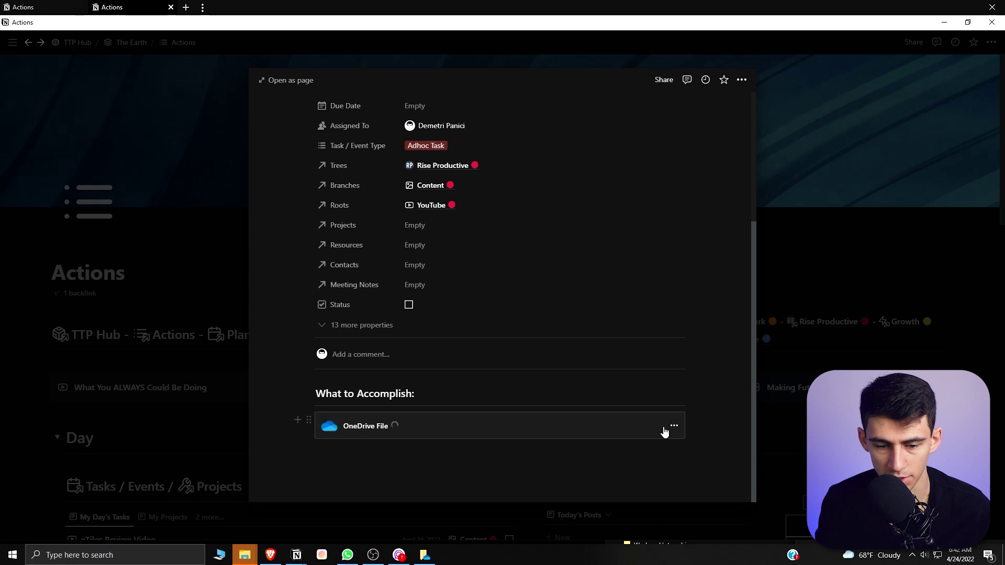
{"action": "left_click", "coordinate": [458, 464]}
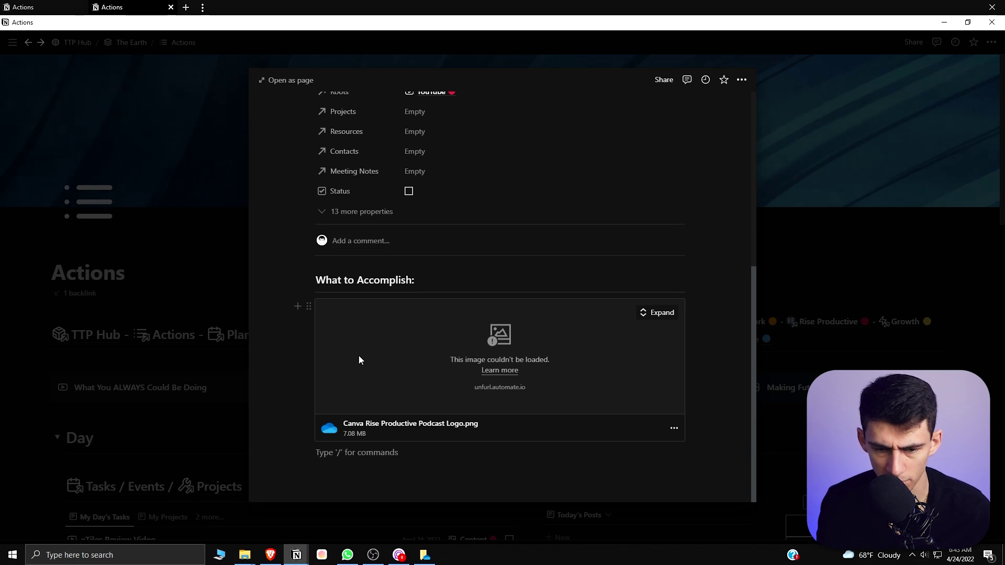
Paste the DKFK2861.JPG OneDrive link as a preview, deleting the duplicate block
{"action": "key", "text": "ctrl+v"}
{"action": "left_click", "coordinate": [417, 417]}
{"action": "right_click", "coordinate": [444, 479]}
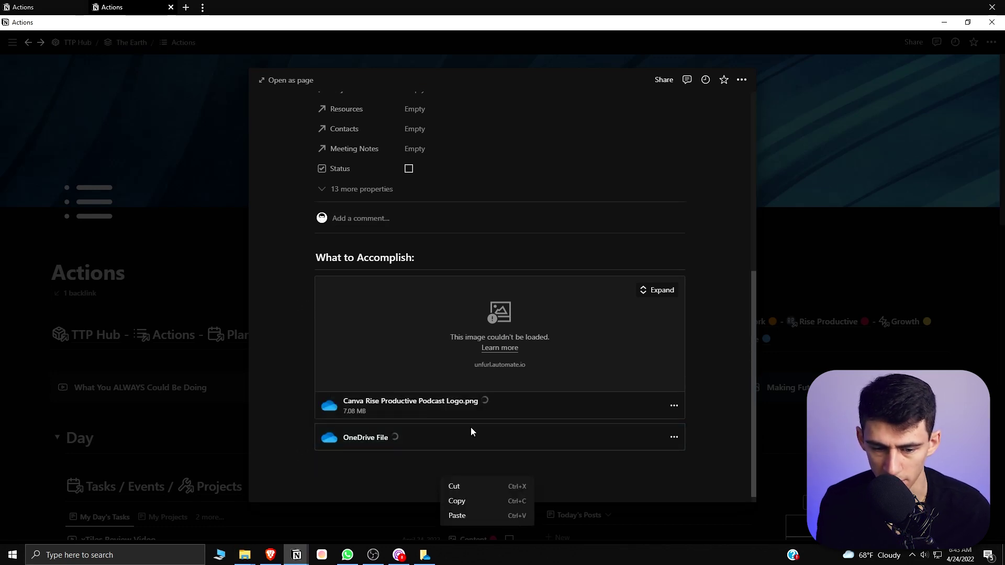
{"action": "left_click", "coordinate": [447, 447]}
{"action": "right_click", "coordinate": [446, 445]}
{"action": "left_click", "coordinate": [458, 287]}
{"action": "left_click", "coordinate": [534, 453]}
{"action": "key", "text": "ctrl+v"}
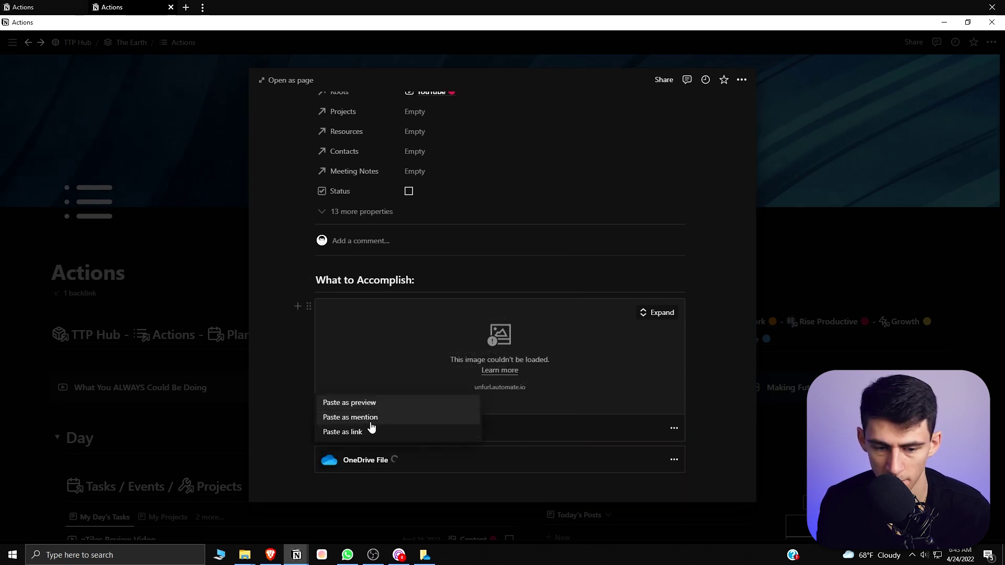
{"action": "left_click", "coordinate": [363, 405]}
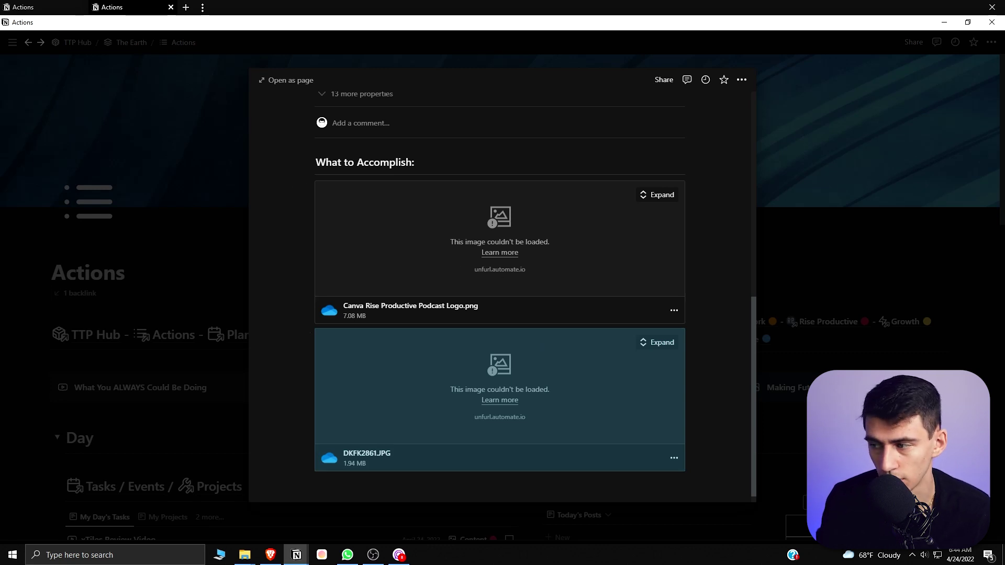
Turn the DKFK2861.JPG preview into an inline mention and add an empty block below
{"action": "left_click", "coordinate": [673, 458]}
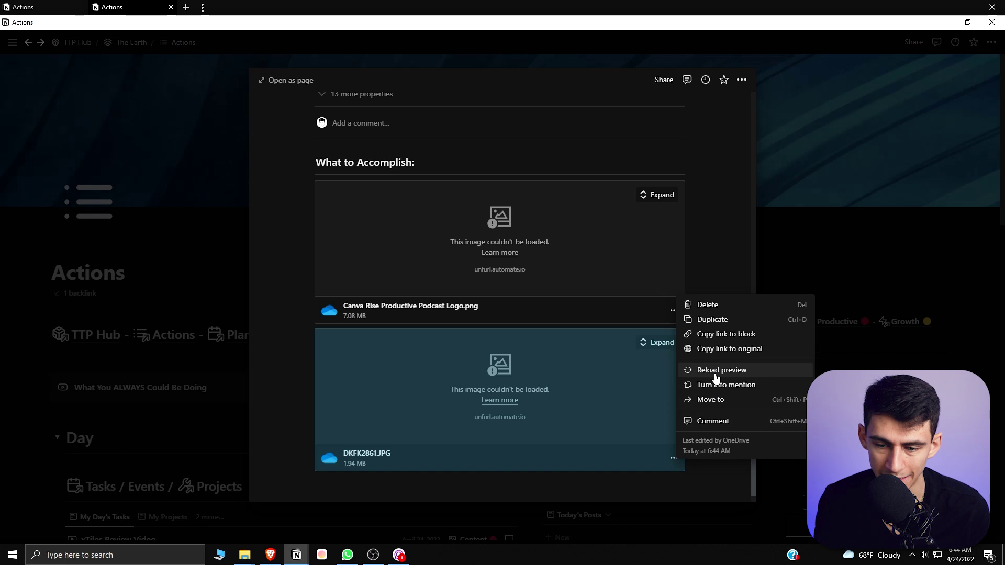
{"action": "left_click", "coordinate": [717, 376]}
{"action": "left_click", "coordinate": [674, 458]}
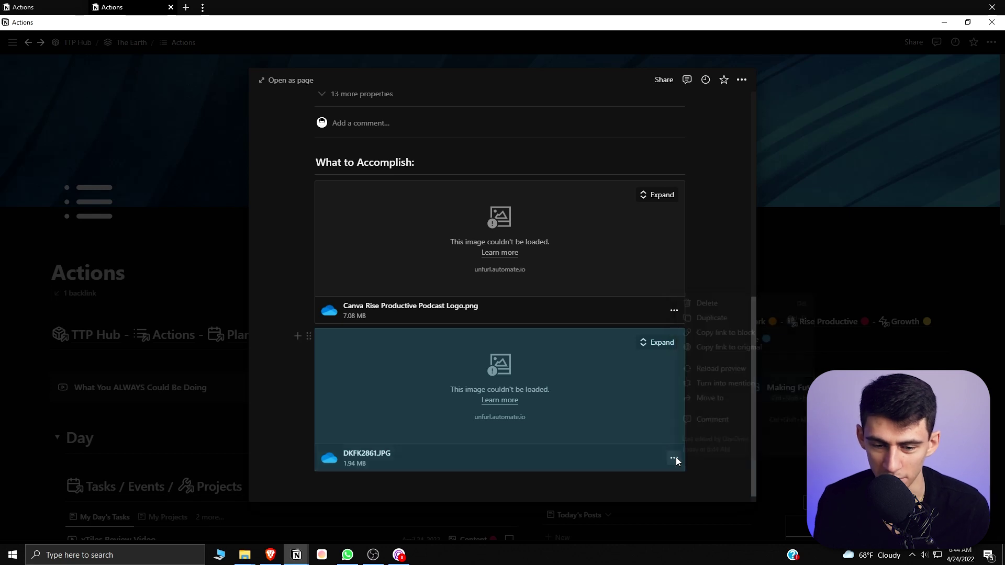
{"action": "left_click", "coordinate": [725, 386]}
{"action": "left_click", "coordinate": [446, 453]}
{"action": "key", "text": "Return"}
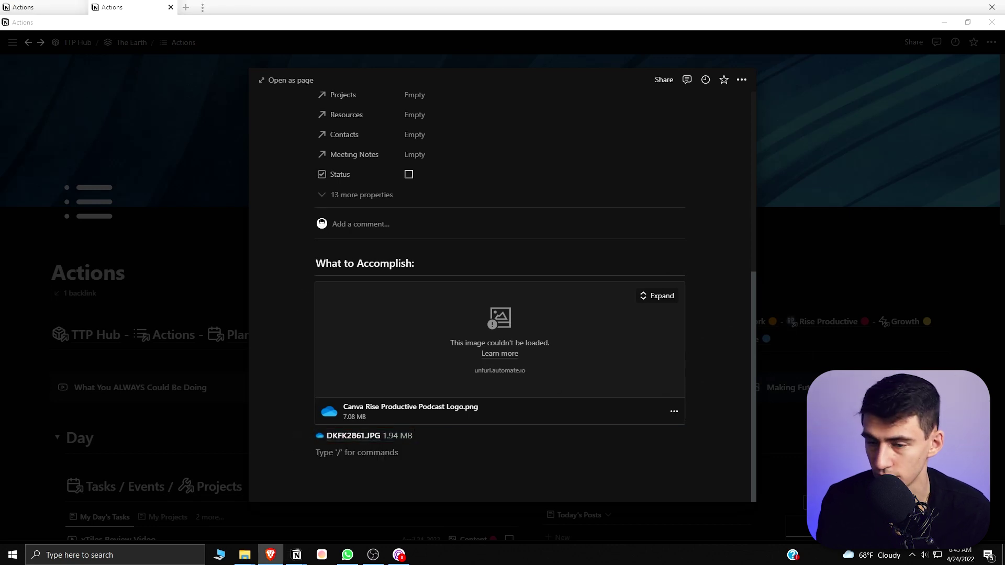
{"action": "left_click", "coordinate": [354, 436]}
{"action": "double_click", "coordinate": [560, 232]}
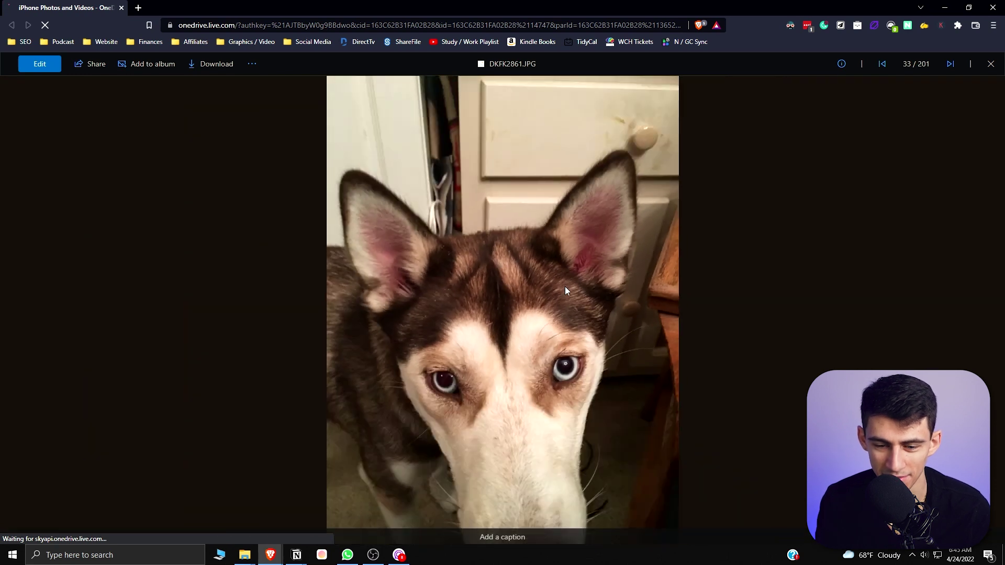
{"action": "key", "text": "alt+Tab"}
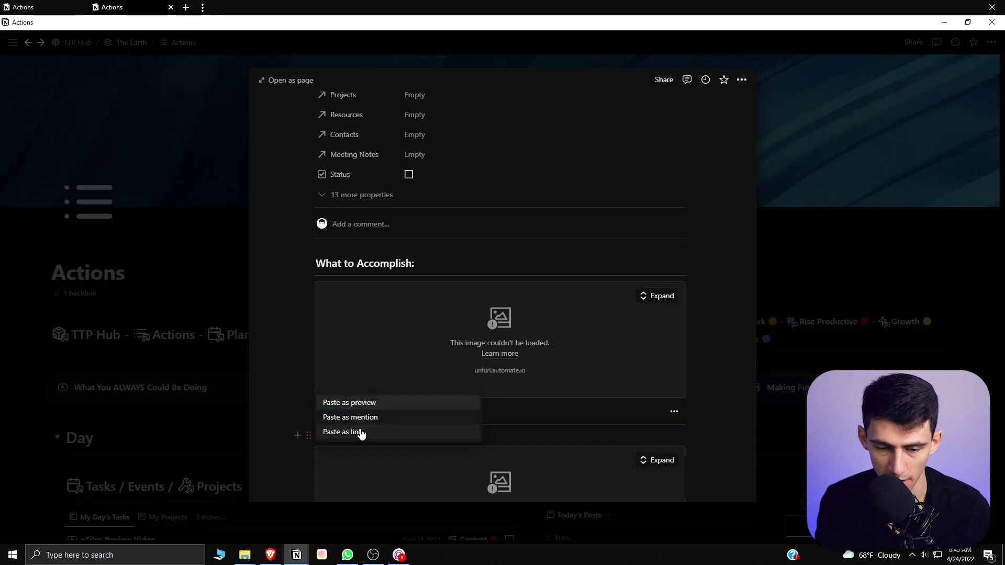
{"action": "left_click", "coordinate": [357, 432]}
{"action": "left_click_drag", "start_coordinate": [300, 453], "coordinate": [566, 454]}
{"action": "key", "text": "BackSpace"}
{"action": "left_click_drag", "start_coordinate": [459, 471], "coordinate": [333, 362]}
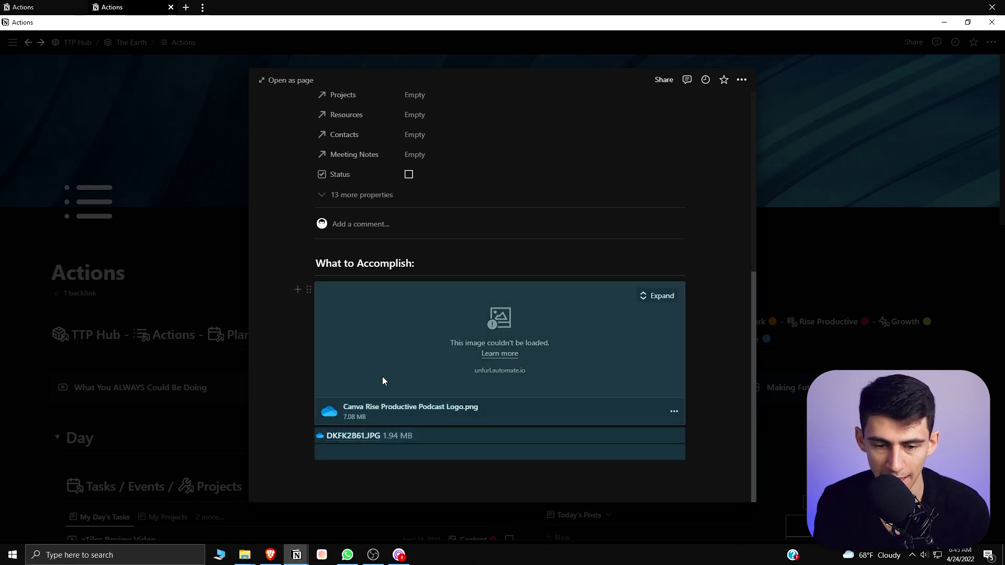
{"action": "scroll", "coordinate": [384, 377], "scroll_direction": "up", "scroll_amount": 1}
{"action": "scroll", "coordinate": [386, 381], "scroll_direction": "down", "scroll_amount": 1}
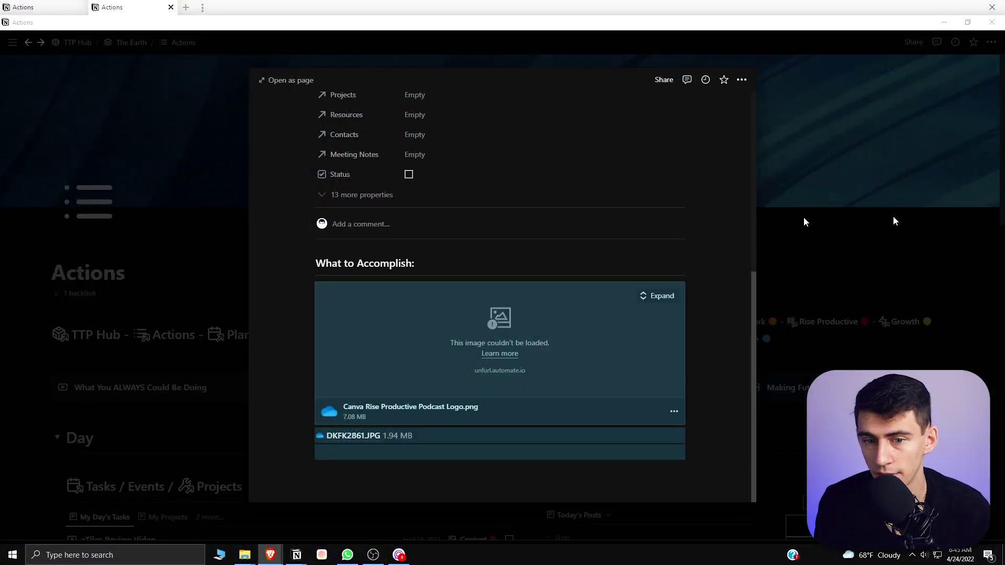
Maximize the Notion 2.16 release notes in the browser and scroll to Export filtered database views
{"action": "key", "text": "alt+Tab"}
{"action": "double_click", "coordinate": [642, 192]}
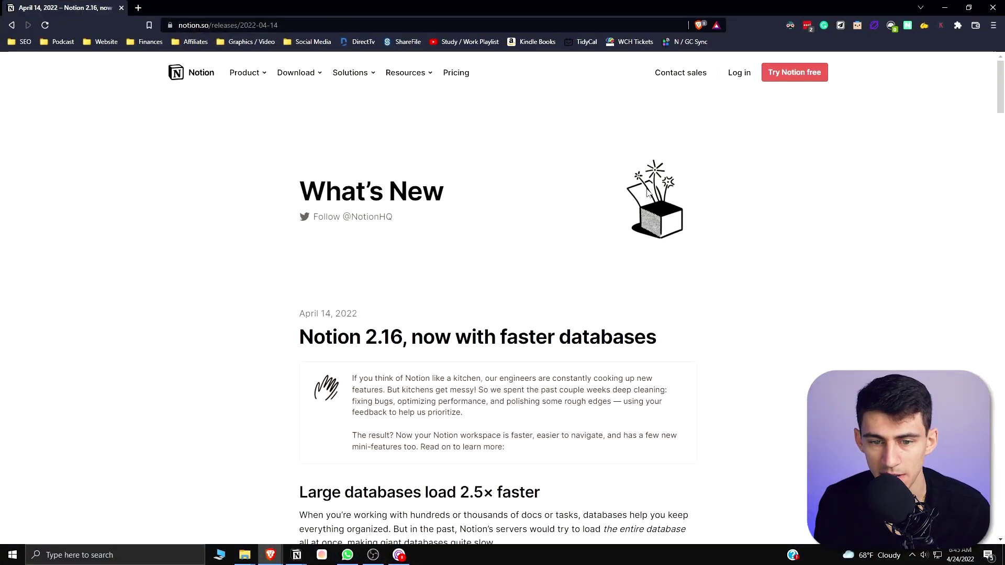
{"action": "scroll", "coordinate": [592, 278], "scroll_direction": "down", "scroll_amount": 5}
{"action": "scroll", "coordinate": [433, 295], "scroll_direction": "down", "scroll_amount": 2}
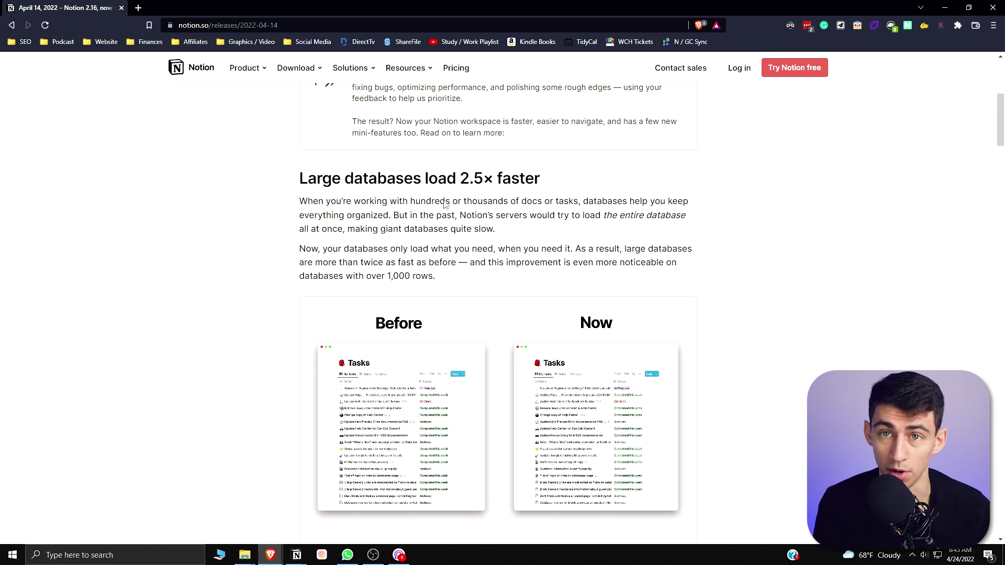
{"action": "scroll", "coordinate": [746, 287], "scroll_direction": "down", "scroll_amount": 10}
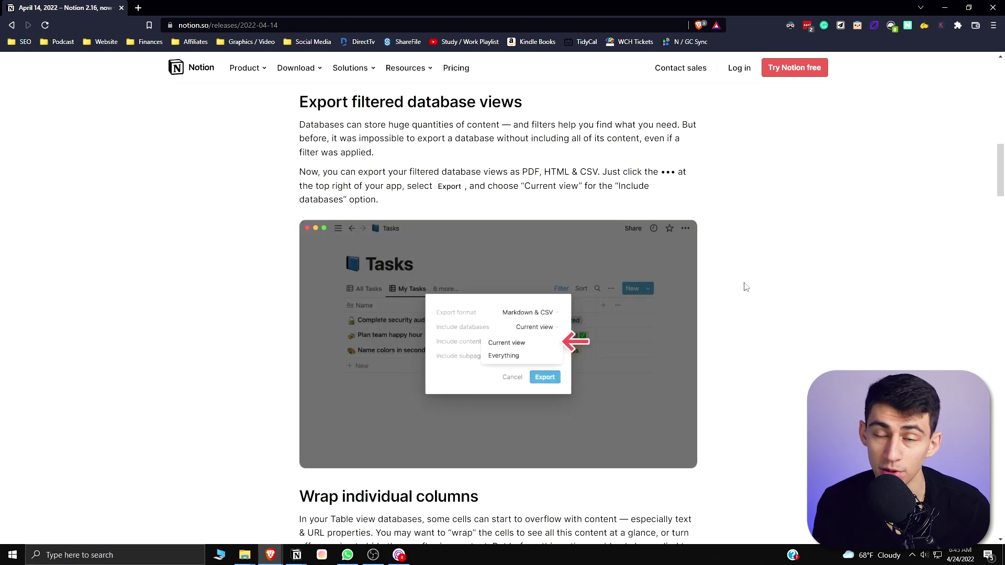